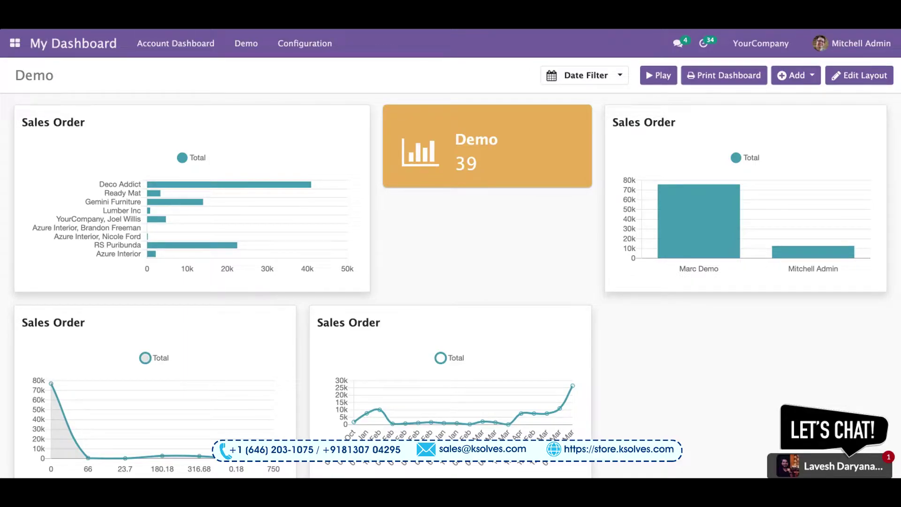
Start a new pie chart item on the Purchase Order model
scroll(456, 285, down, 1)
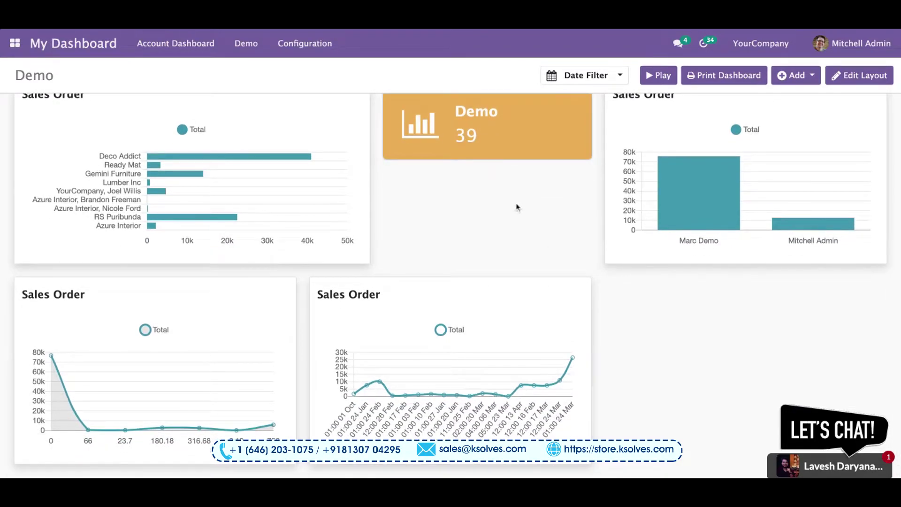
click(792, 83)
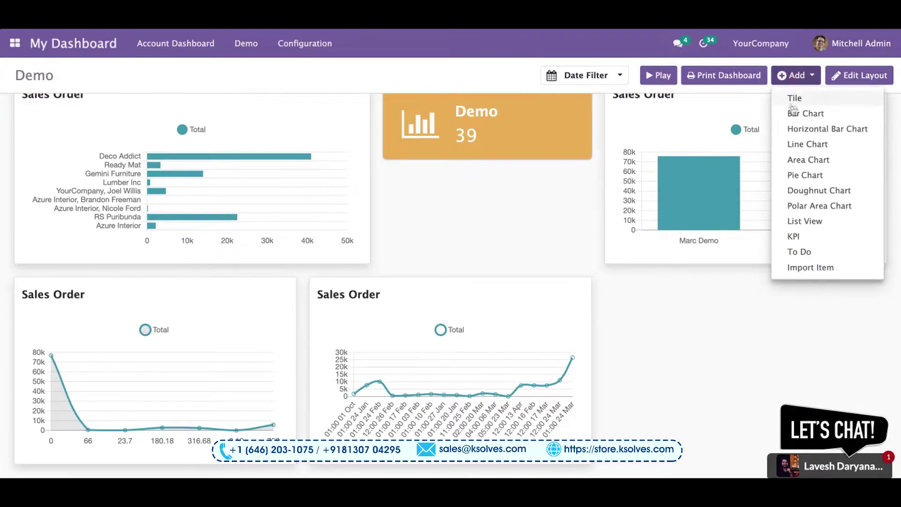
click(805, 174)
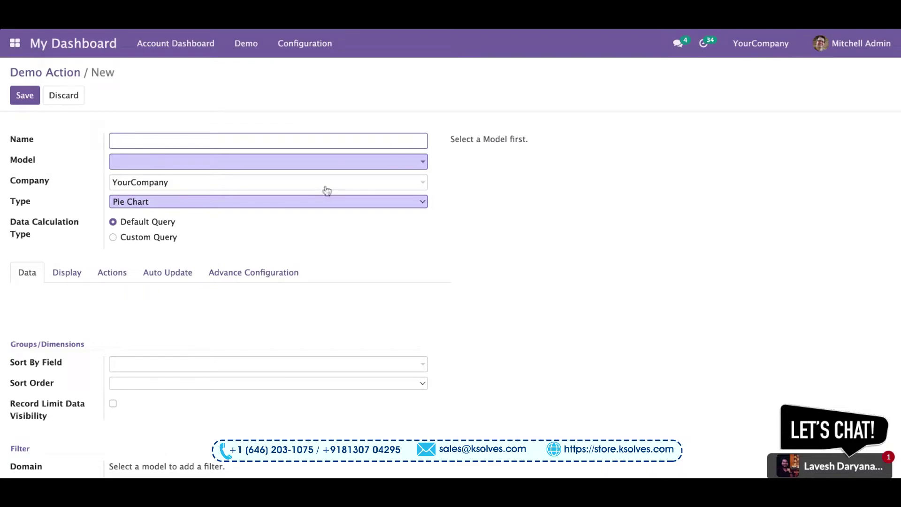
click(349, 164)
text(purch)
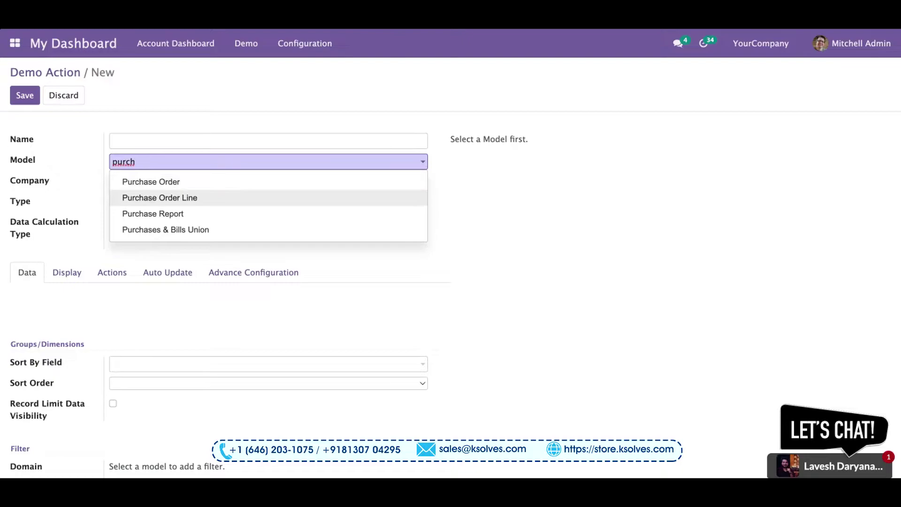
key(Return)
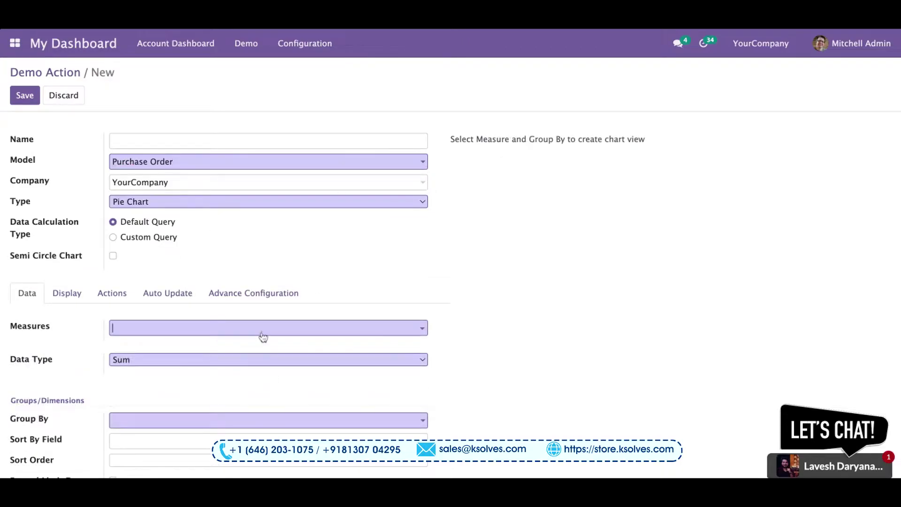
Make the pie chart sum Total grouped by Vendor, and save it
click(262, 337)
click(241, 372)
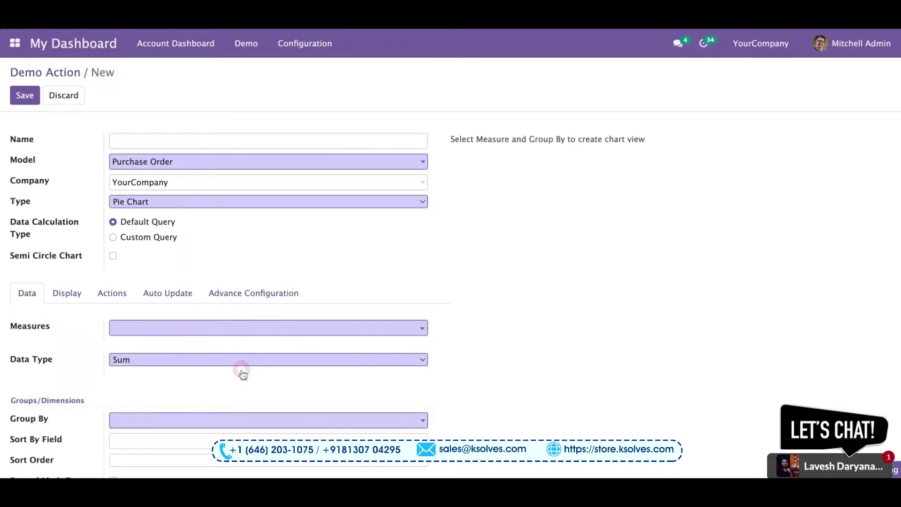
click(193, 421)
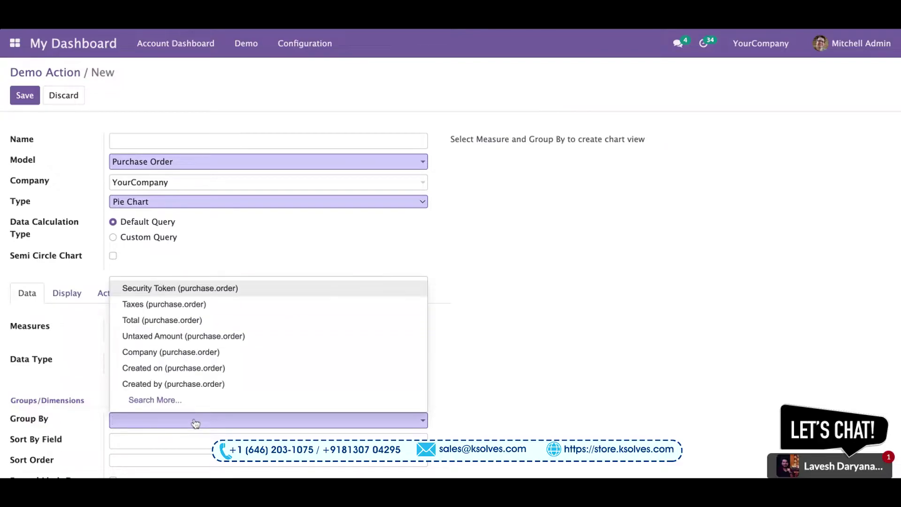
text(vend)
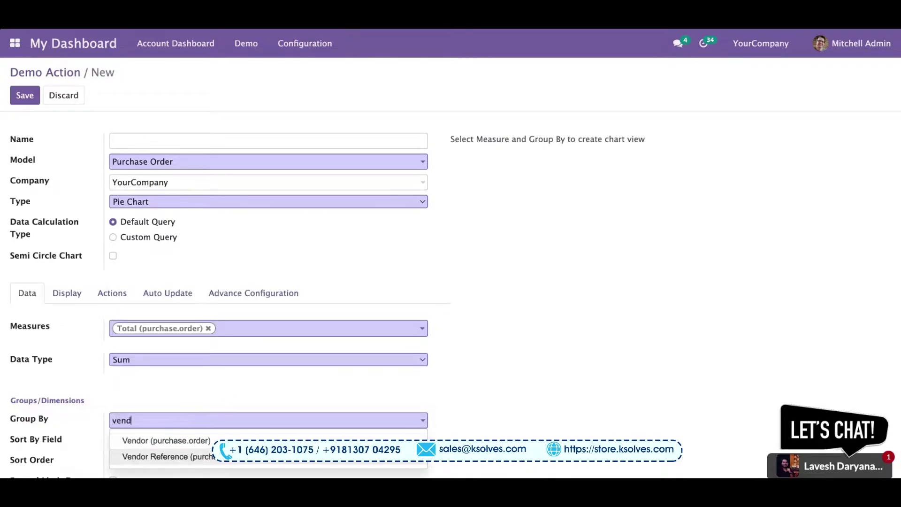
click(199, 441)
scroll(201, 445, down, 3)
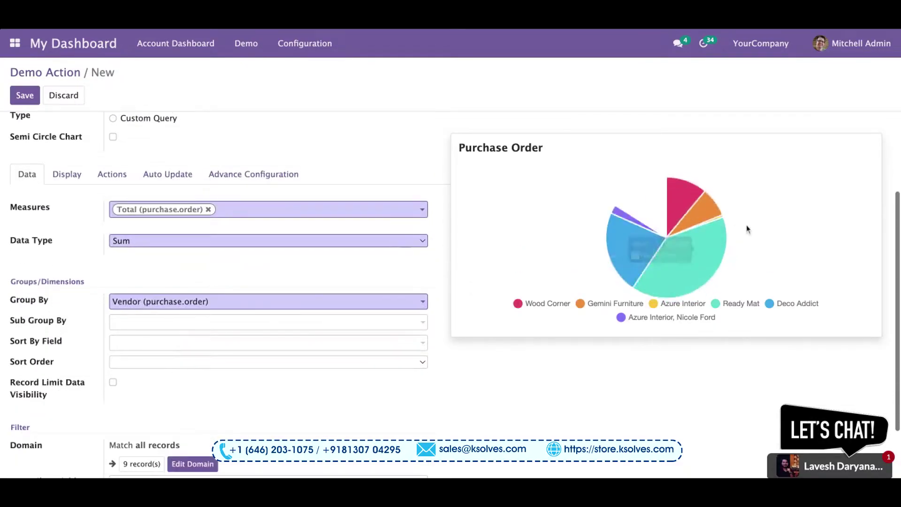
scroll(147, 275, down, 2)
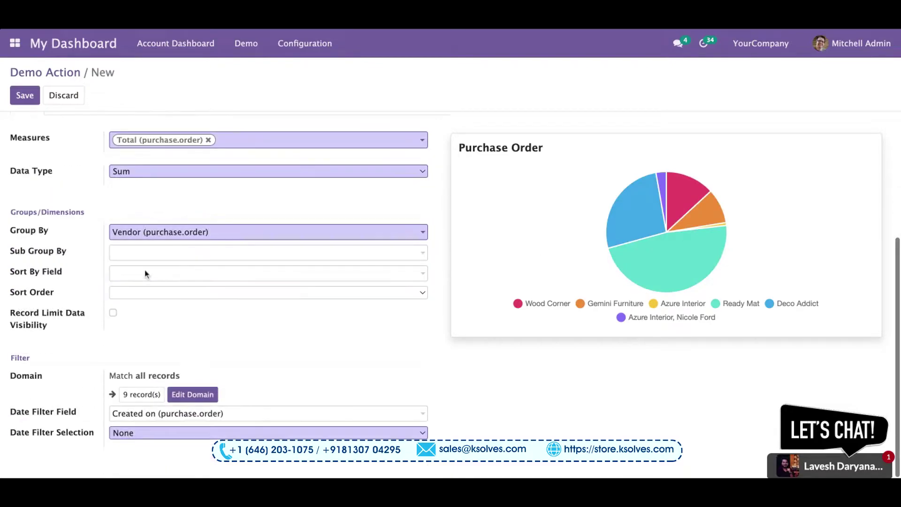
click(25, 96)
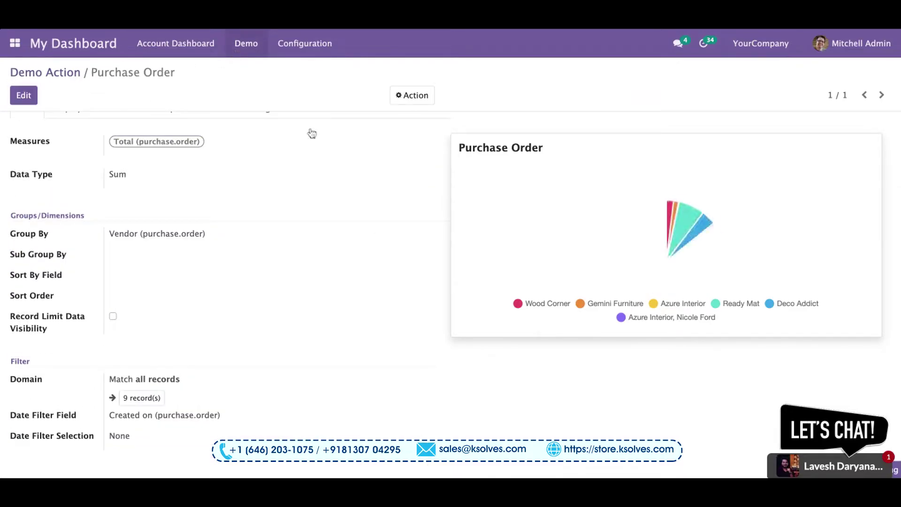
Start a new doughnut chart item on the Purchase Order model
scroll(392, 301, down, 5)
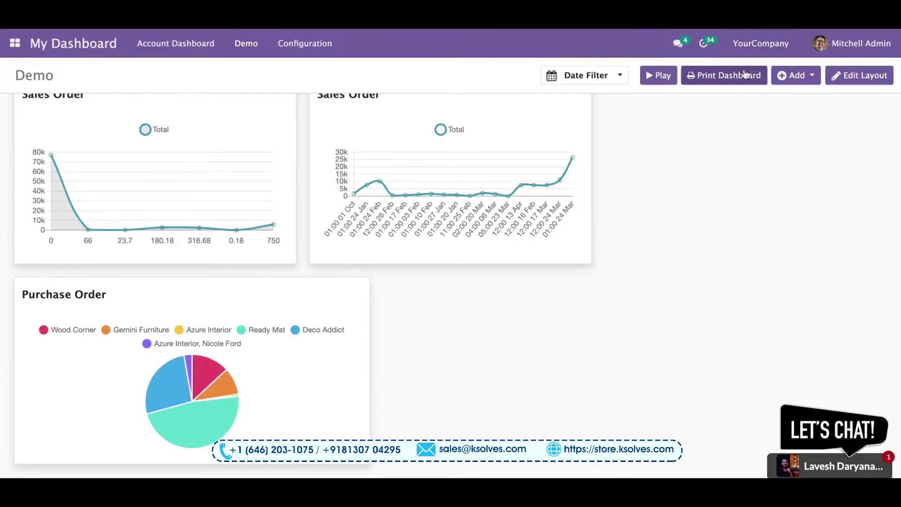
click(813, 74)
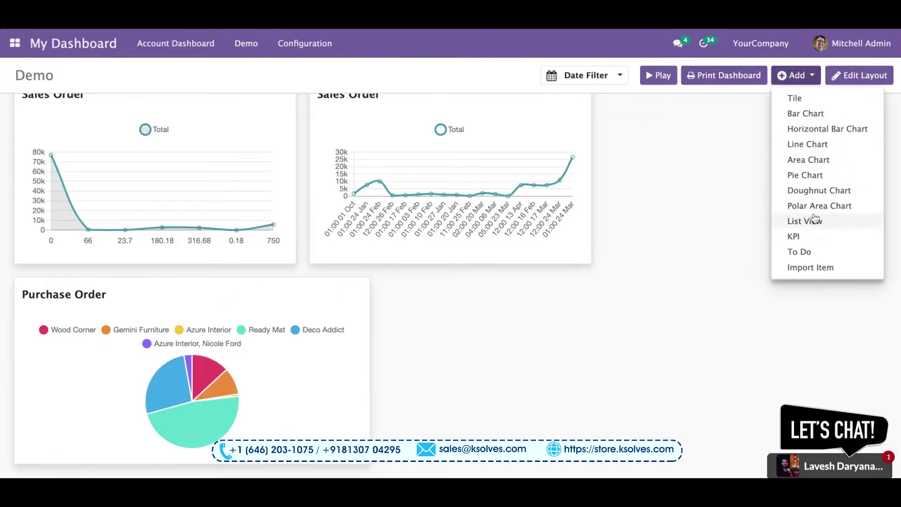
click(819, 190)
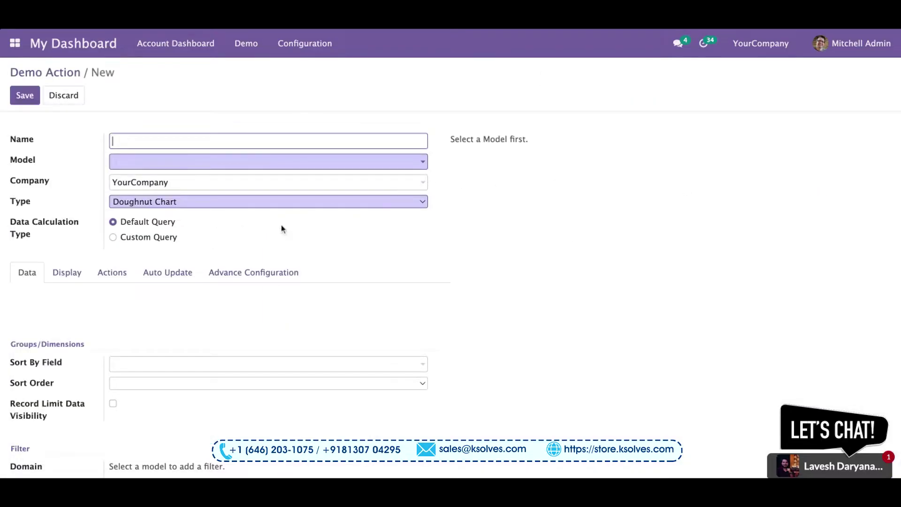
click(245, 167)
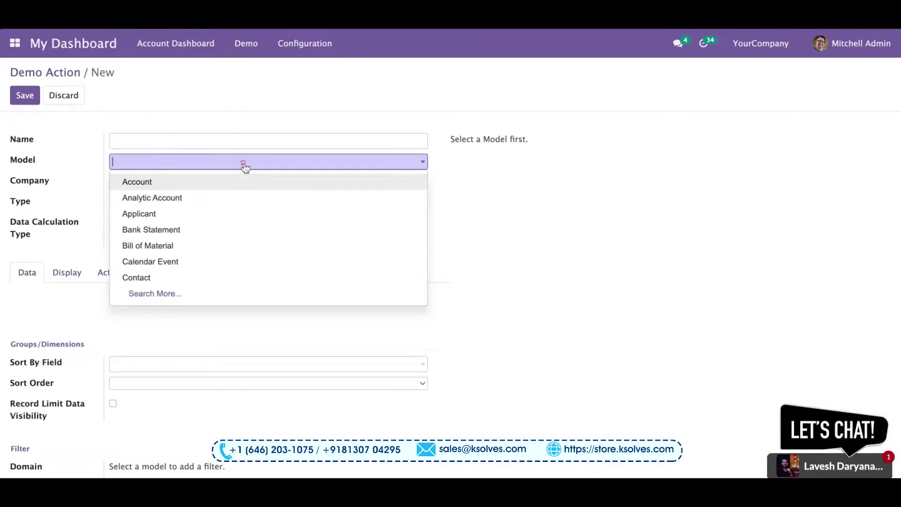
text(purch)
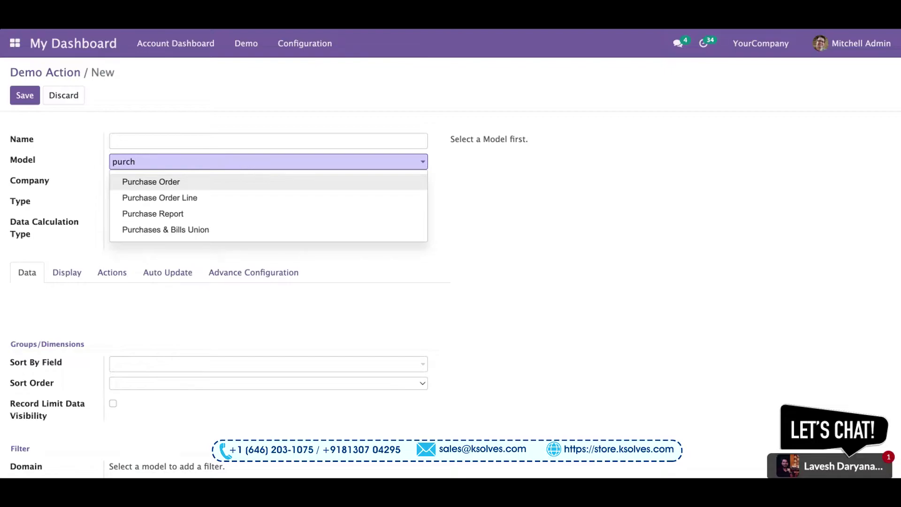
click(237, 190)
Set the doughnut chart's measure to Total
scroll(246, 418, down, 1)
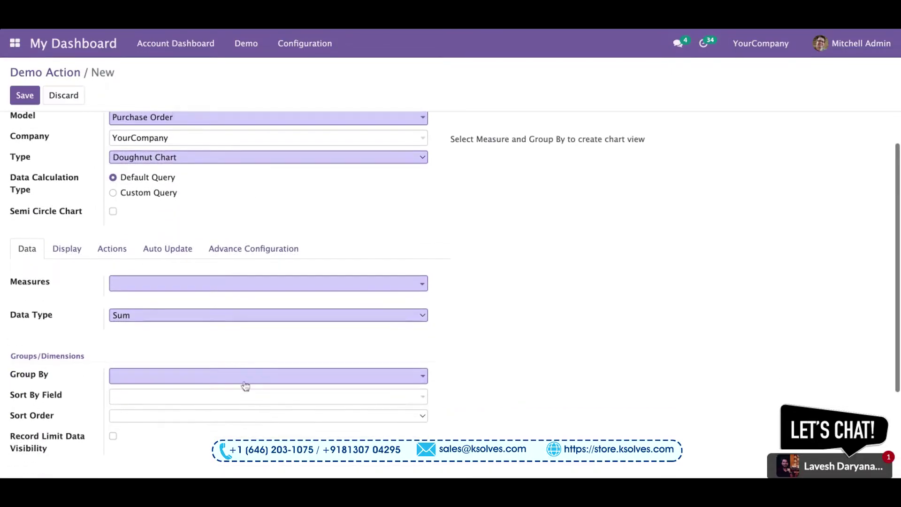
click(219, 380)
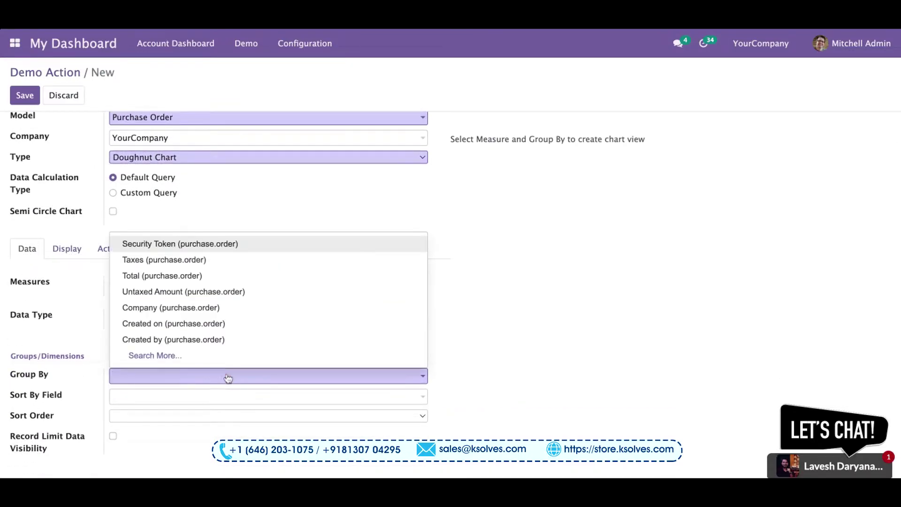
click(45, 287)
click(137, 283)
click(137, 282)
click(151, 286)
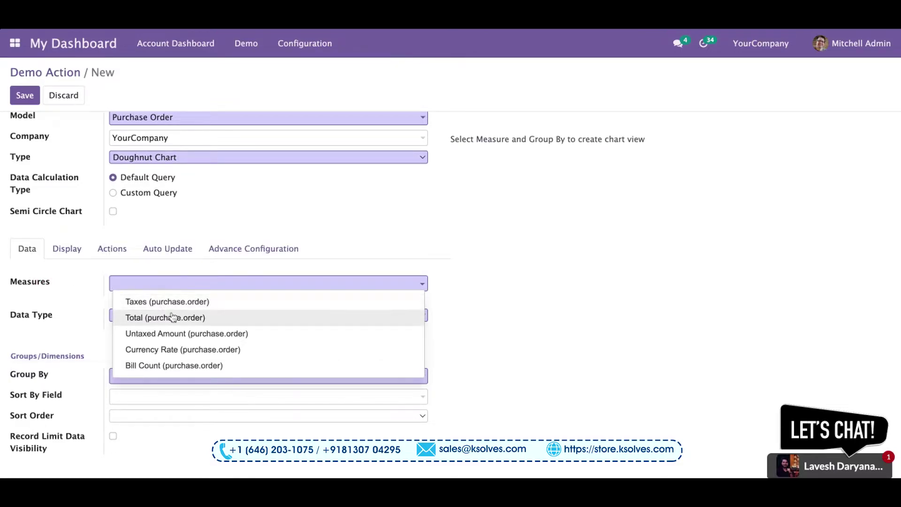
click(171, 317)
Group the doughnut chart by Confirmation Date per Week, and save it
scroll(160, 350, down, 1)
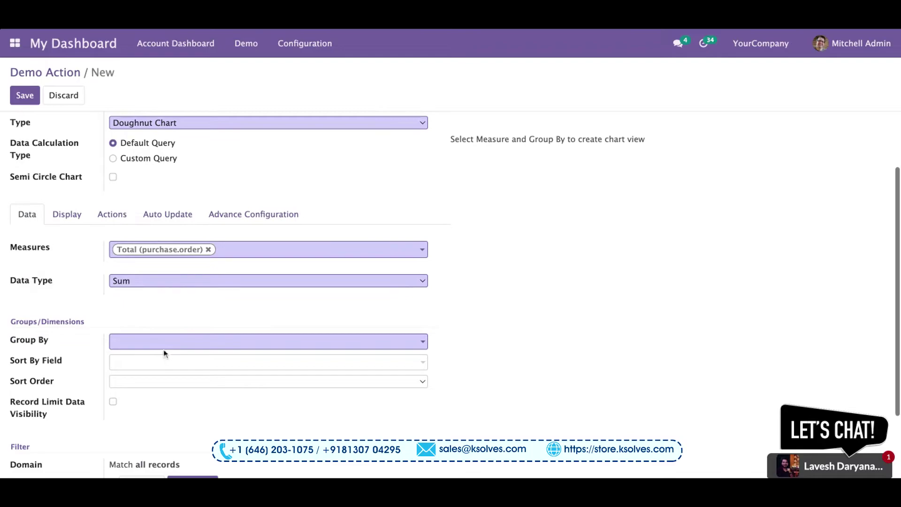
click(170, 345)
text(ord)
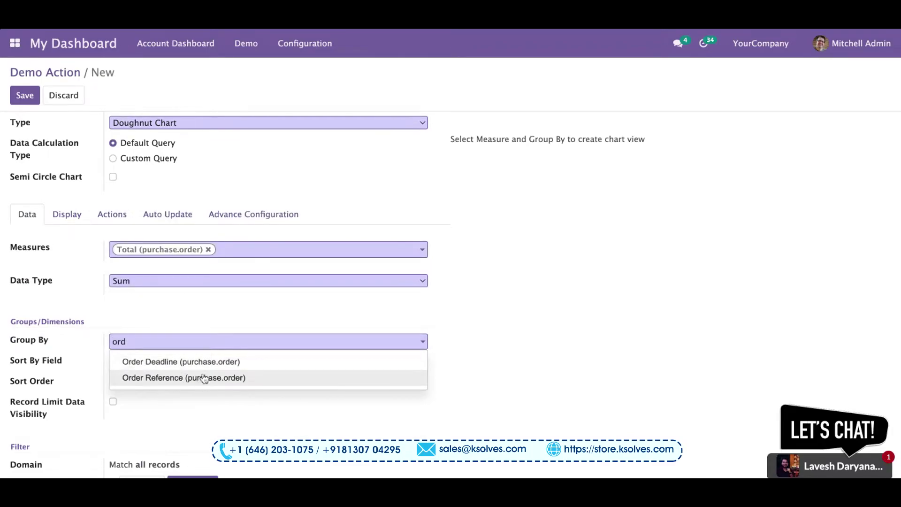
key(BackSpace)
text(date)
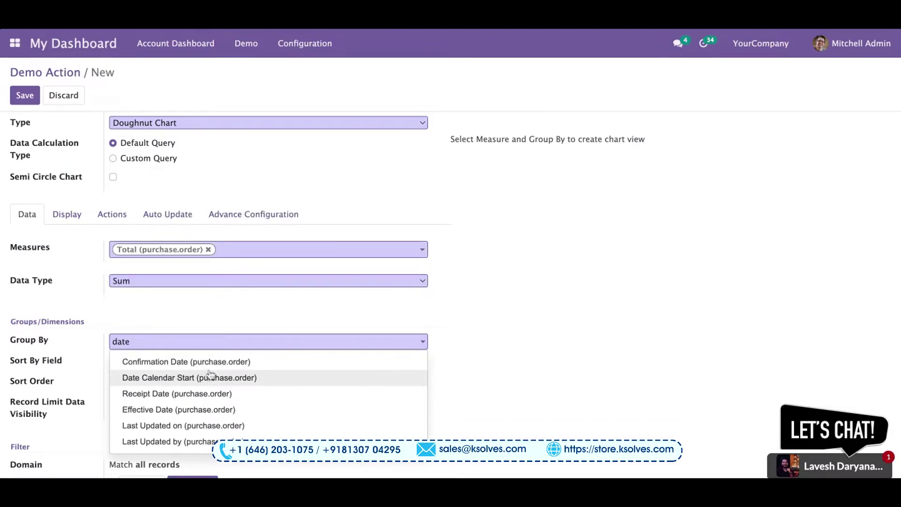
click(214, 365)
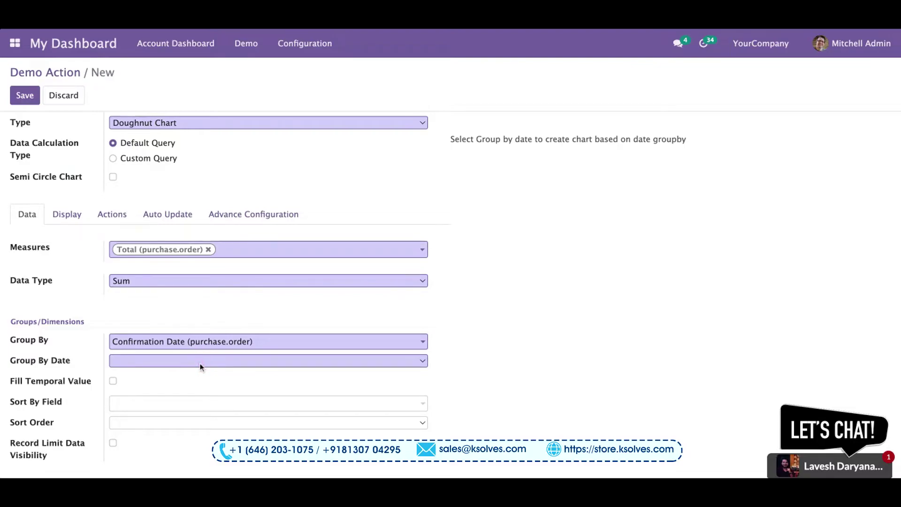
click(200, 366)
click(185, 394)
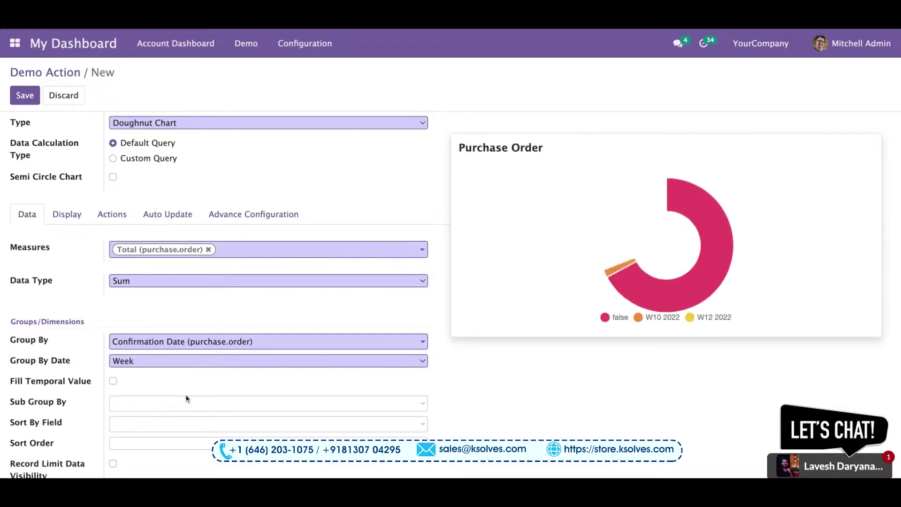
scroll(185, 394, down, 4)
scroll(23, 153, up, 6)
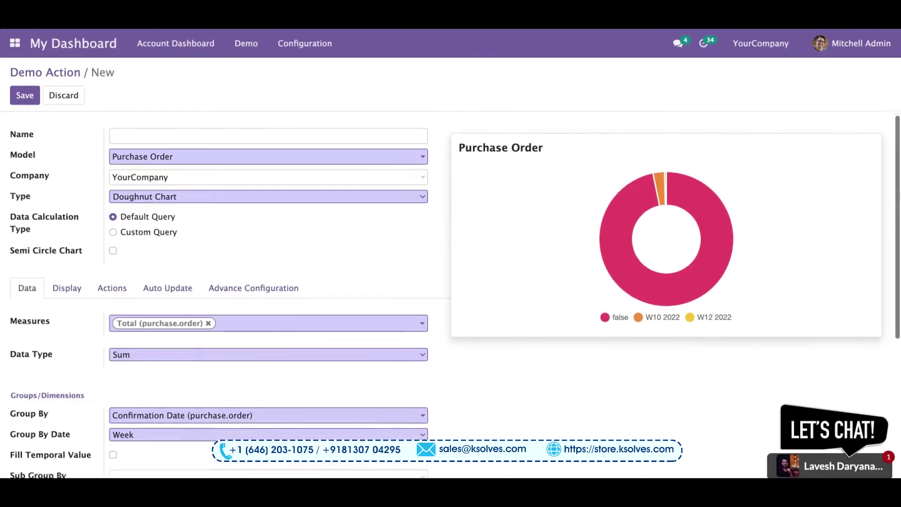
click(25, 96)
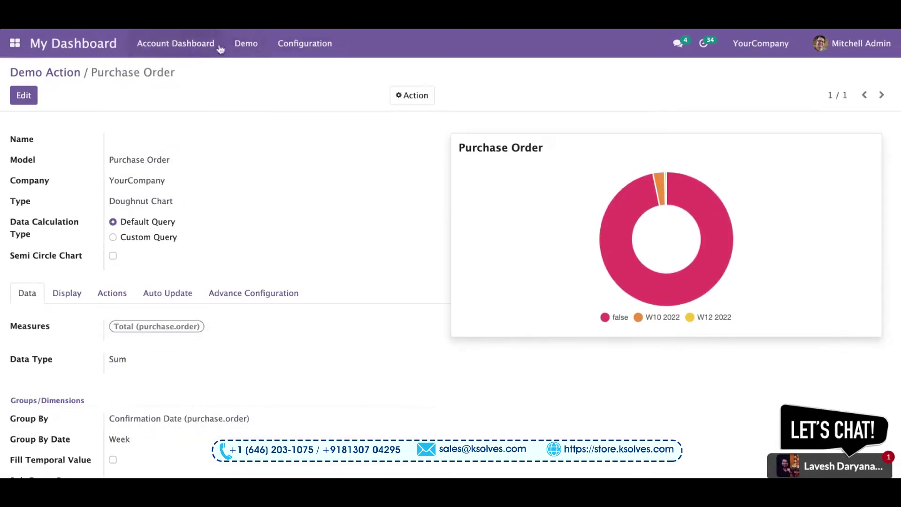
From the Demo dashboard, start a new polar area chart on the Sales Order model
click(256, 45)
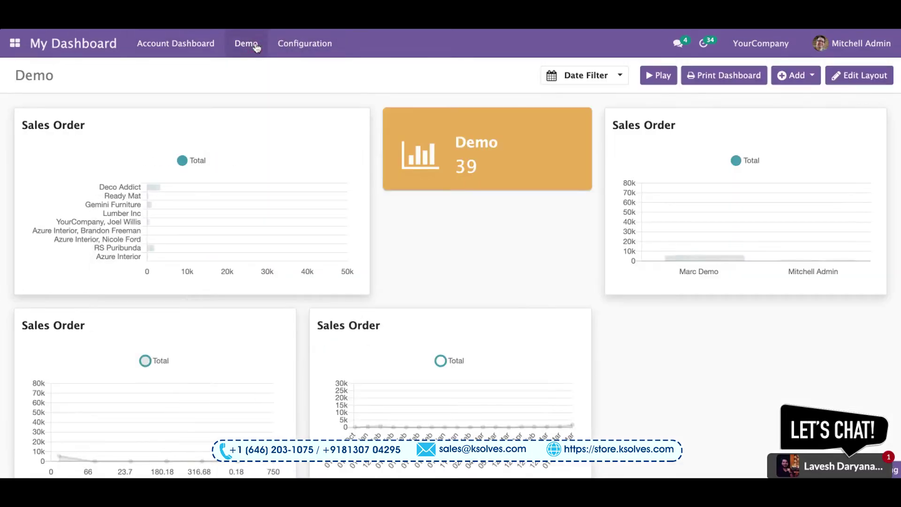
scroll(589, 373, down, 5)
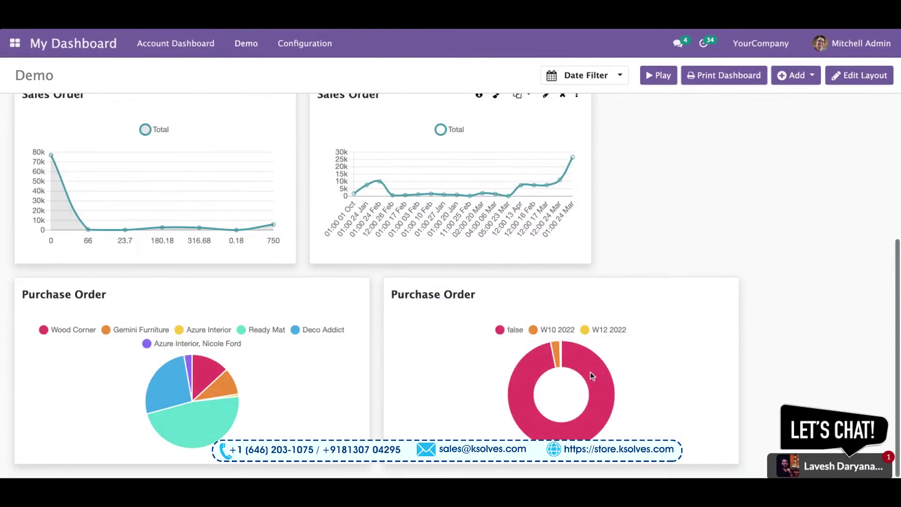
scroll(830, 161, up, 5)
click(796, 75)
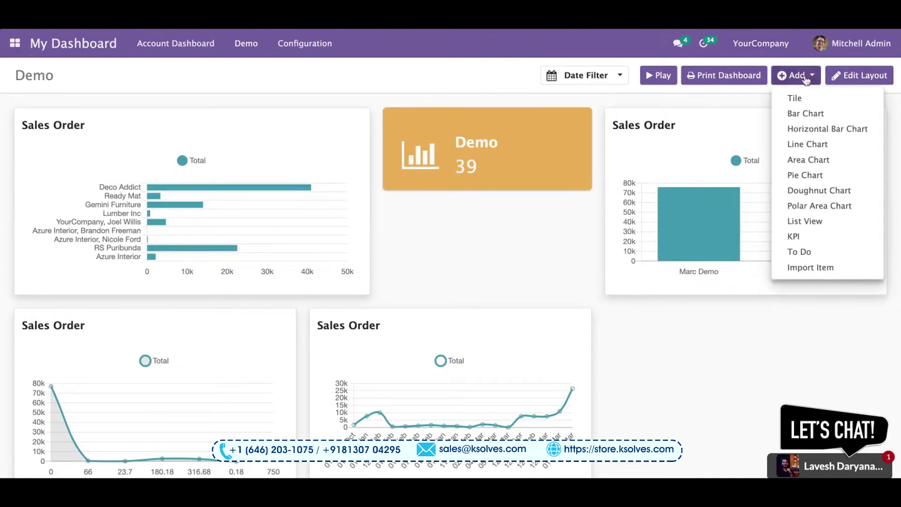
click(820, 208)
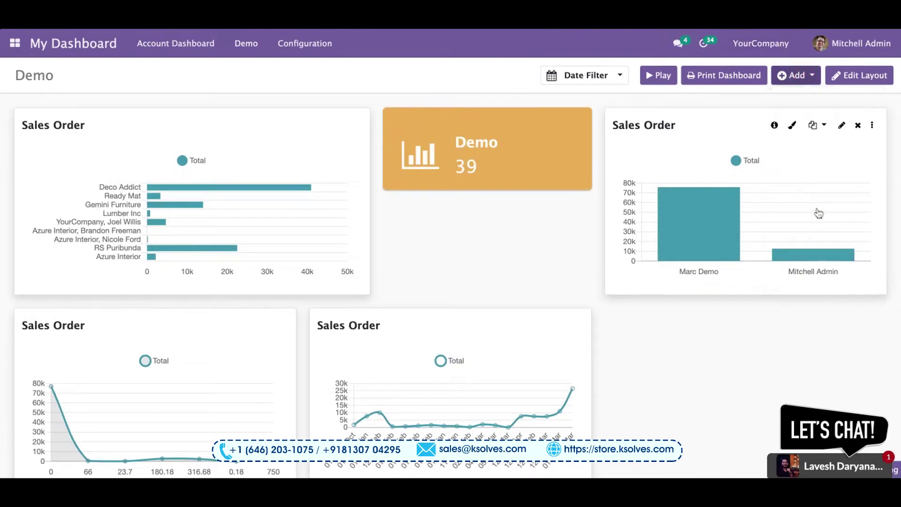
click(258, 165)
text(sales)
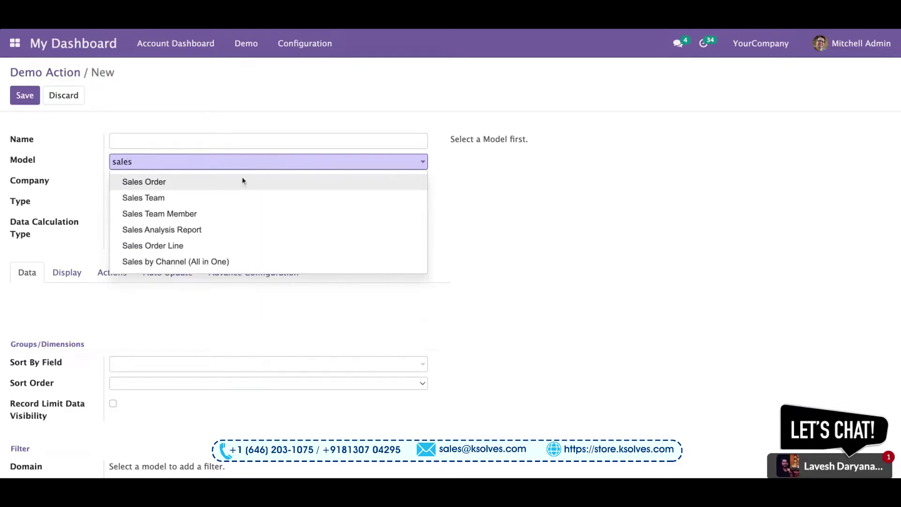
click(223, 181)
Set the polar area chart to measure Total and group by Total
scroll(227, 342, down, 2)
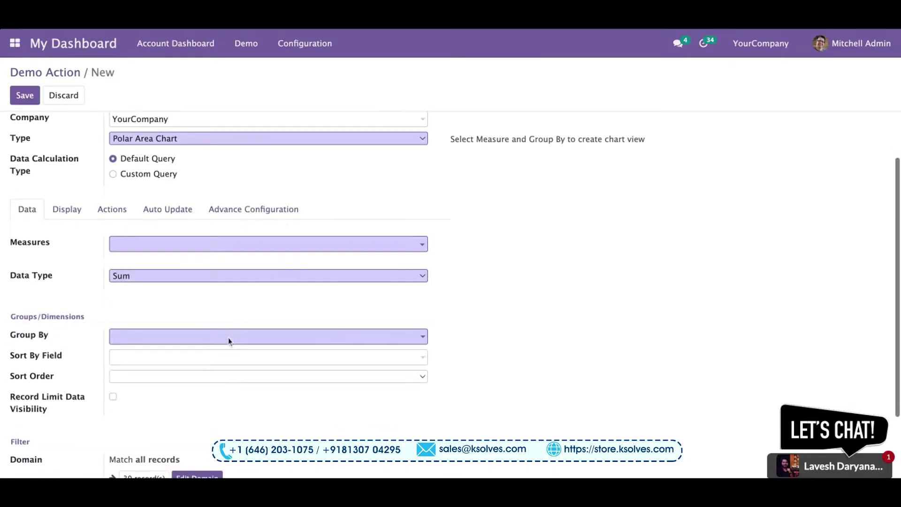
click(275, 253)
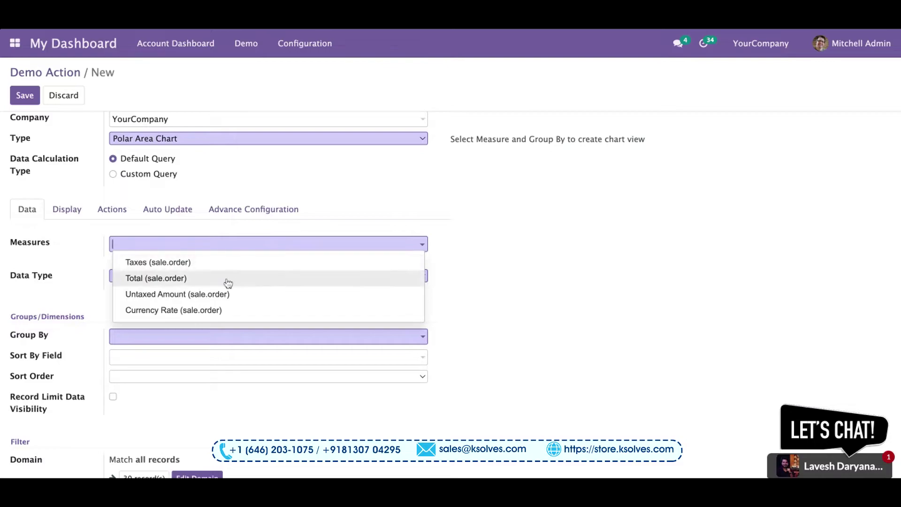
click(226, 279)
click(179, 337)
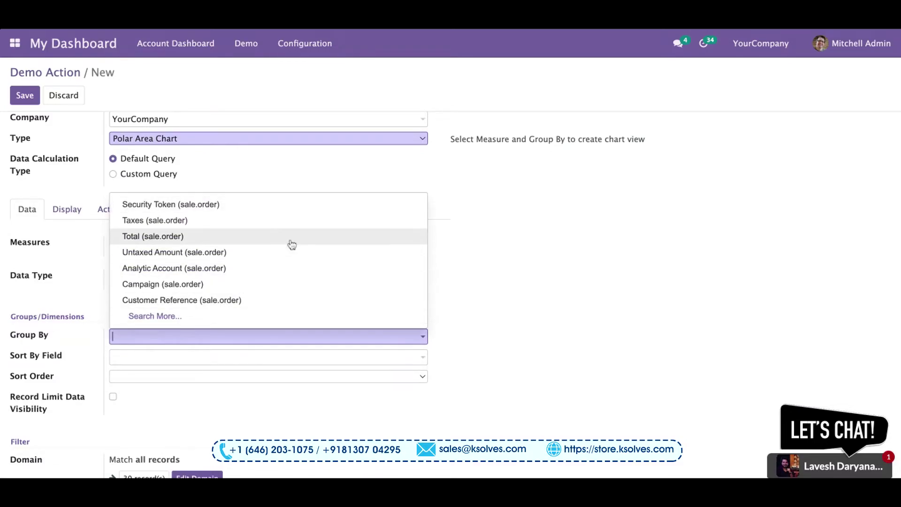
click(290, 240)
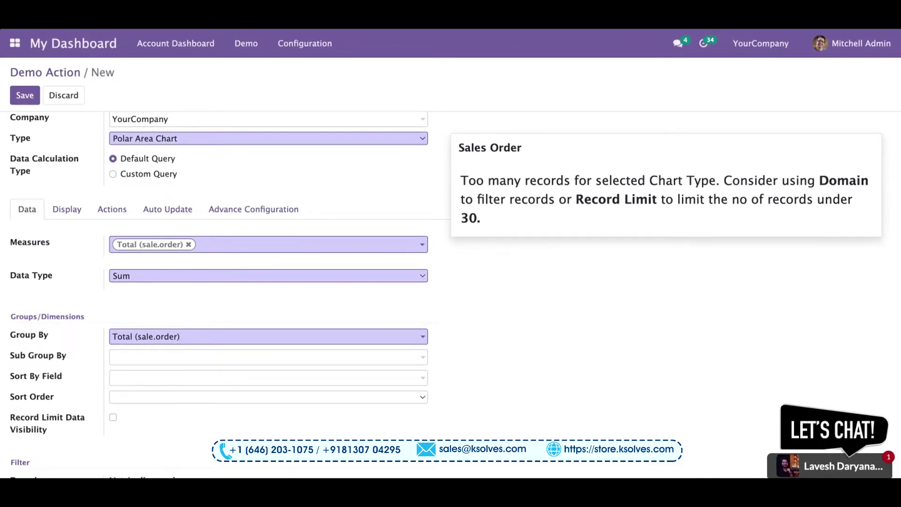
Turn on the record limit so the polar area chart is capped at 30 records
scroll(359, 261, down, 2)
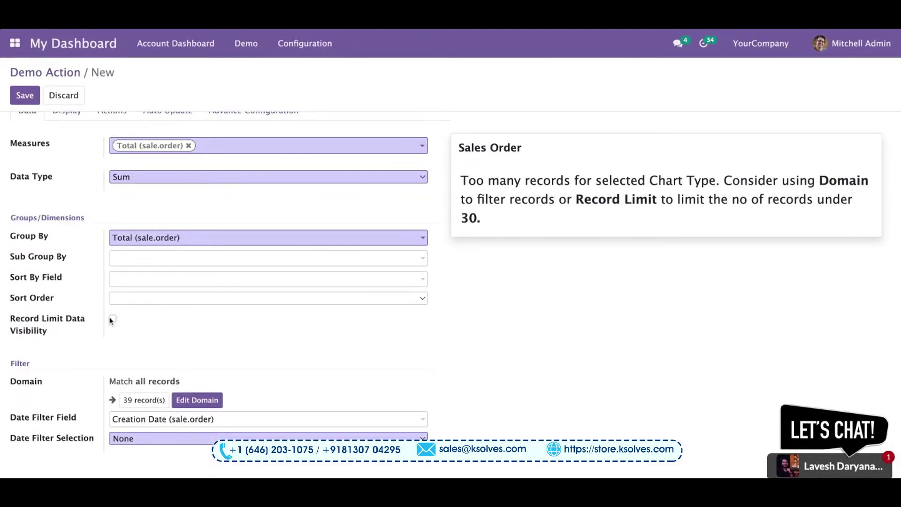
click(113, 319)
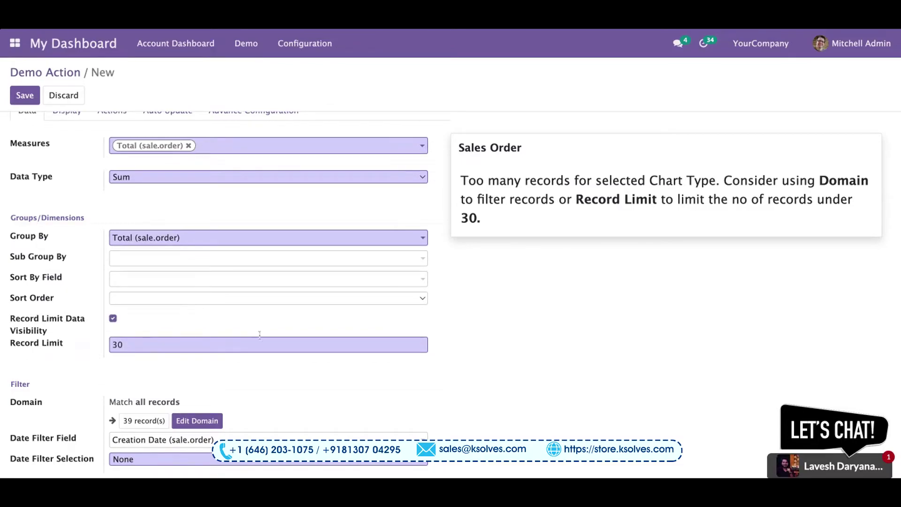
scroll(502, 368, down, 1)
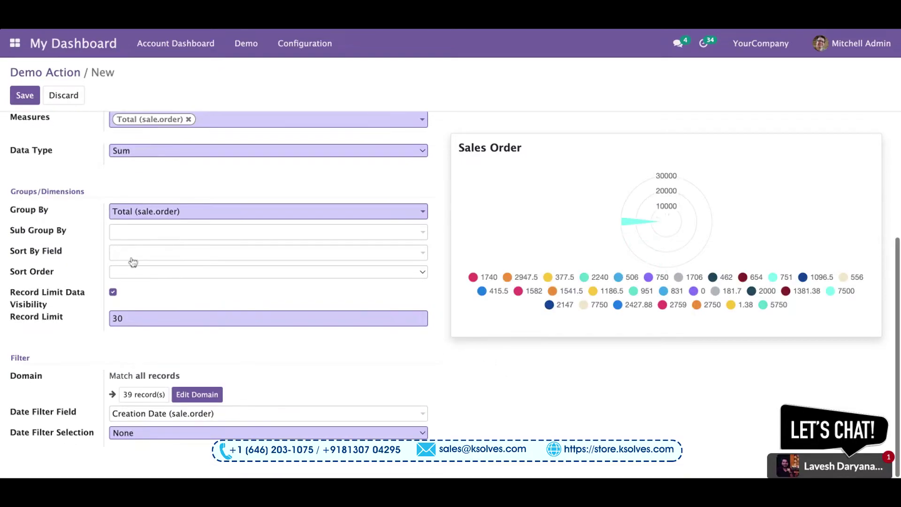
Save the polar area chart and return to the Demo dashboard's Add item list
click(25, 97)
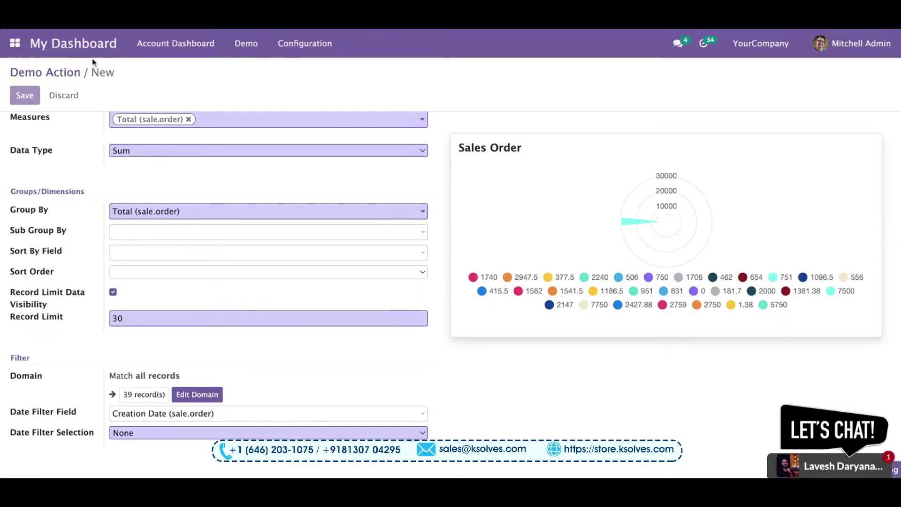
click(245, 44)
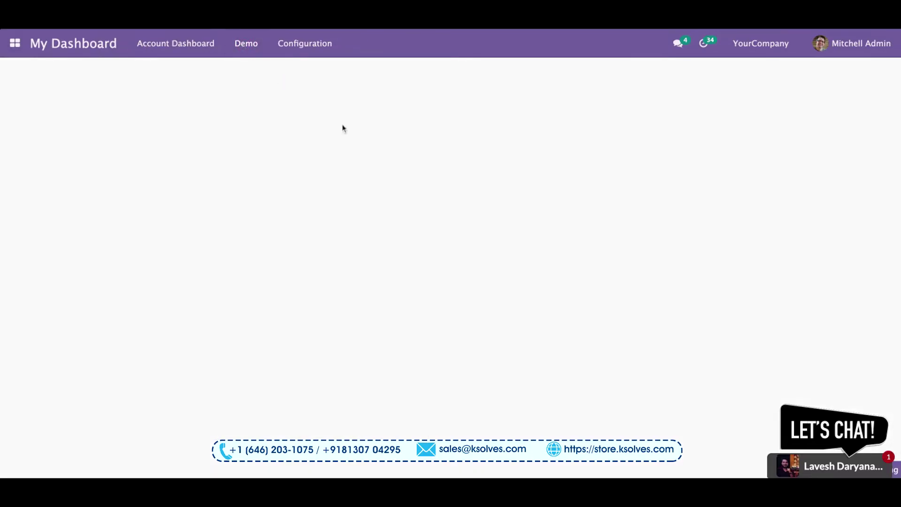
scroll(400, 187, down, 10)
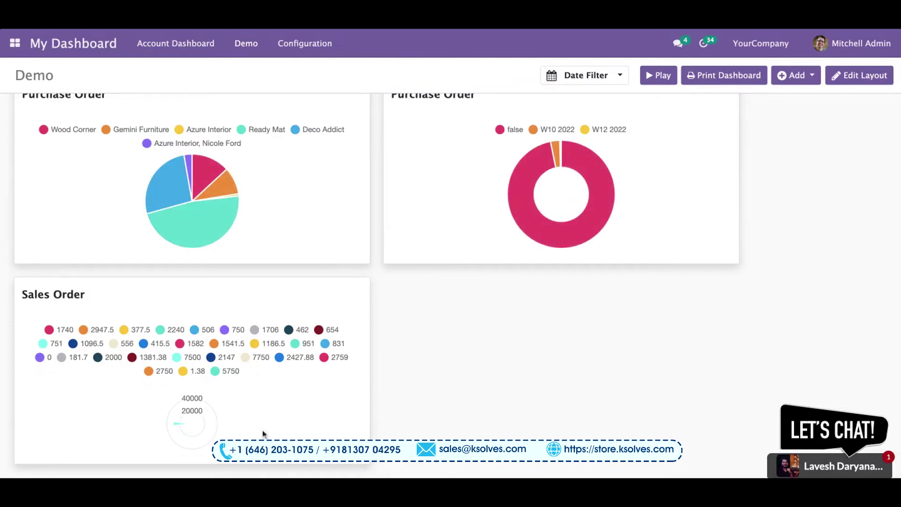
click(797, 77)
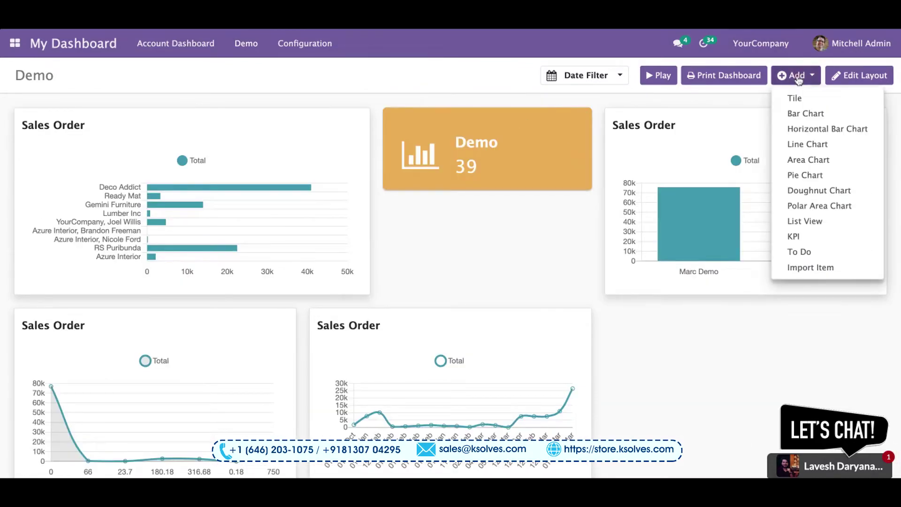
Create a List View item on the Sales Order model and bring up its available fields
click(804, 221)
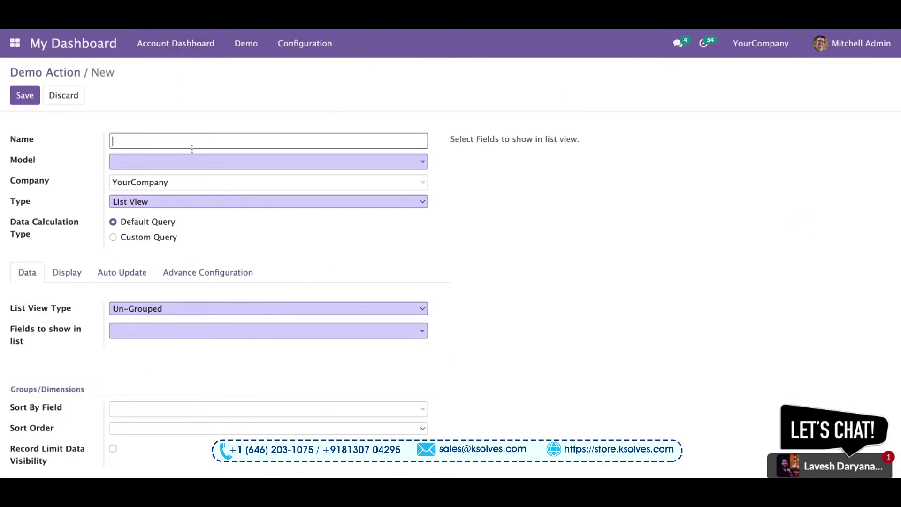
click(197, 168)
text(s)
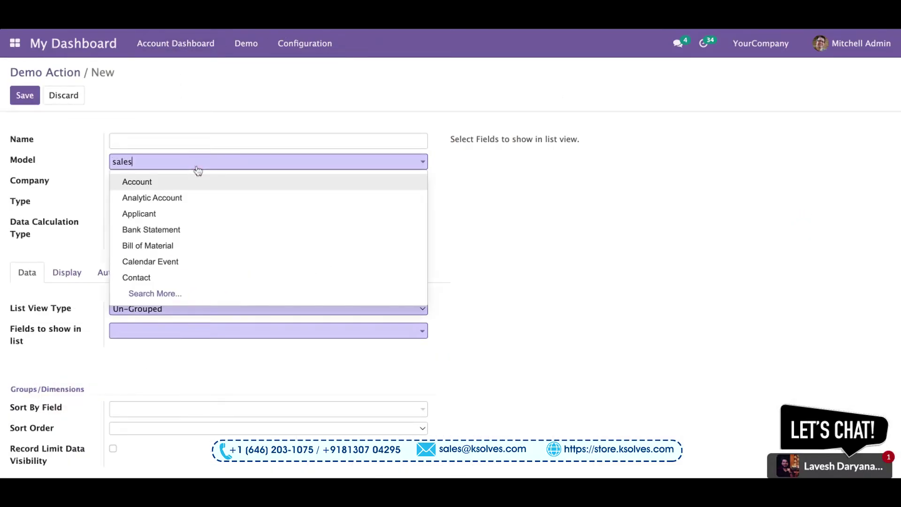
text(ales)
key(Return)
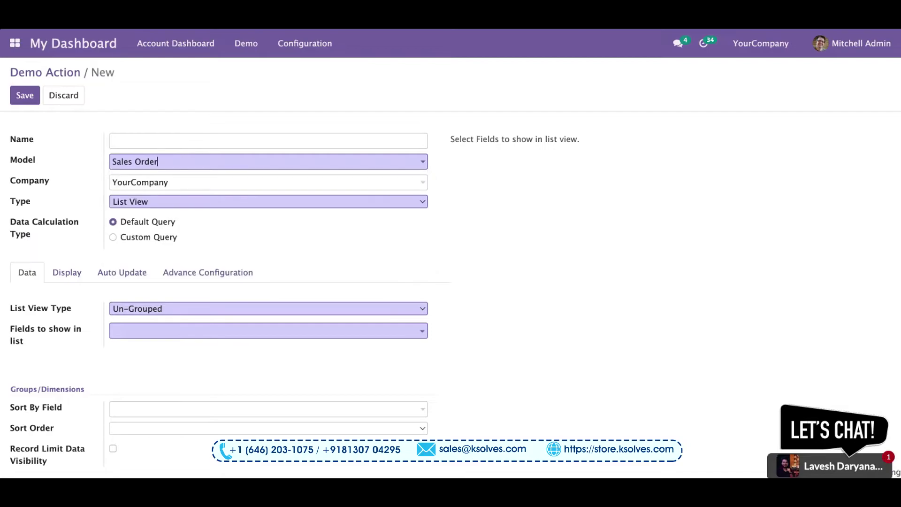
click(185, 332)
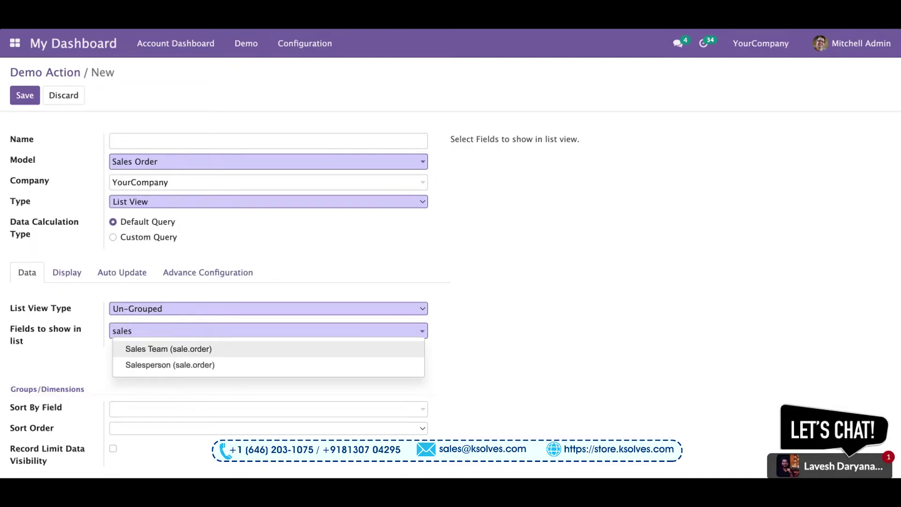
key(Down)
key(Escape)
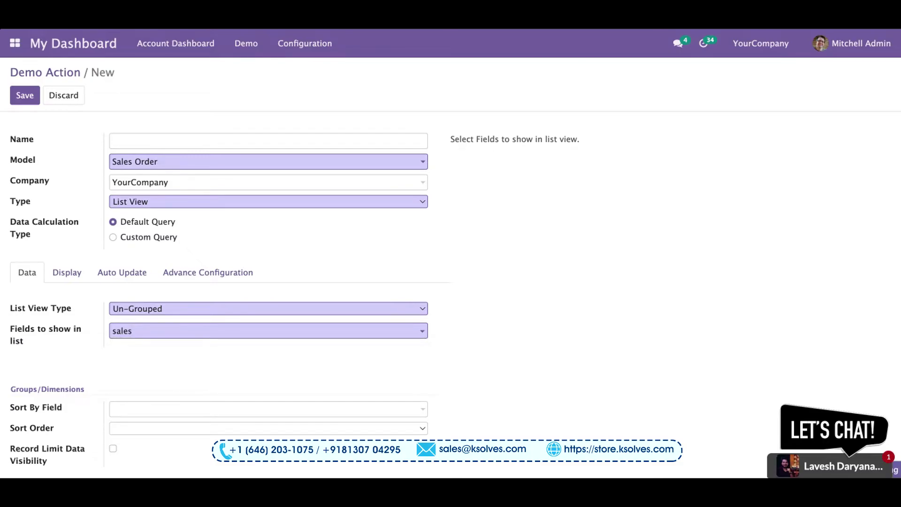
Add Salesperson, Customer, Order Date and Amount Before Discount as list columns
key(Return)
text(sal)
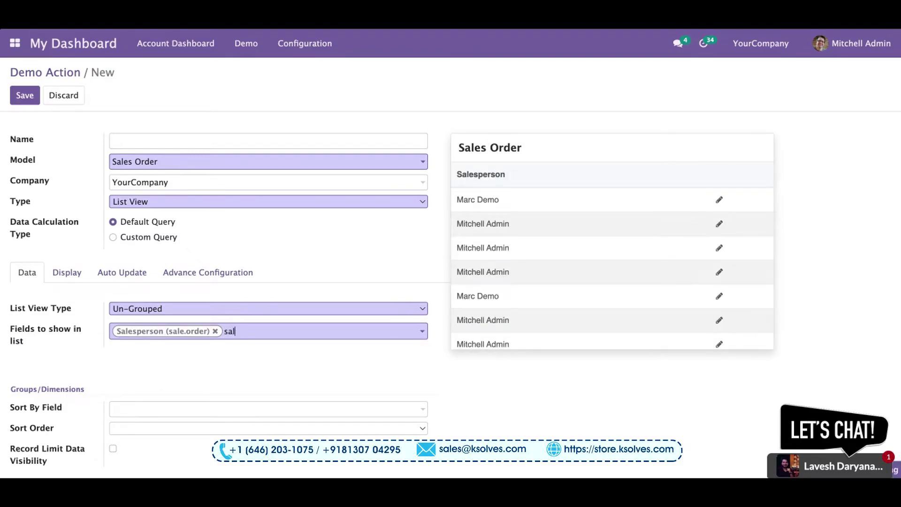
key(BackSpace)
key(BackSpace)
key(BackSpace)
text(cust)
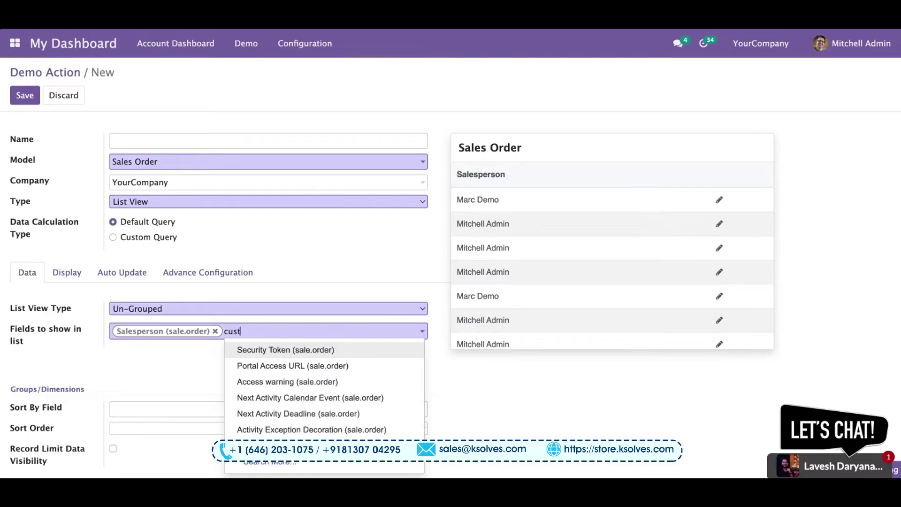
key(Escape)
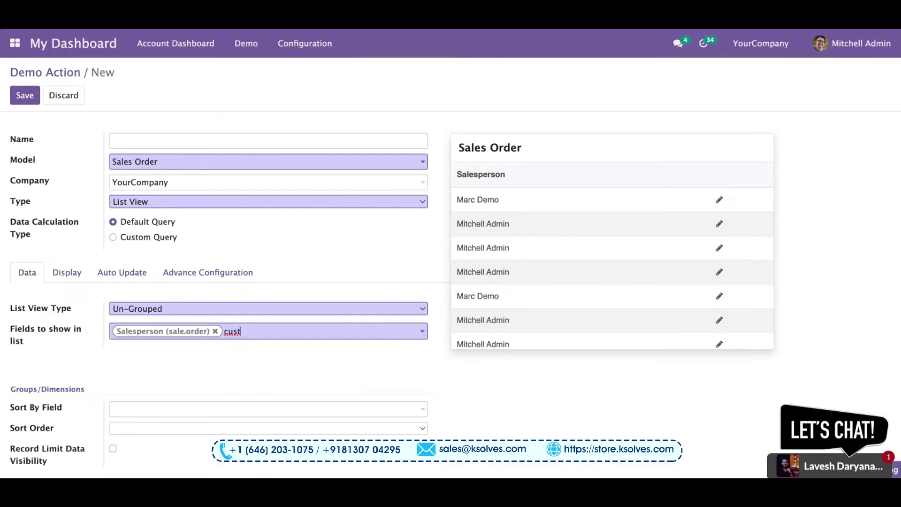
key(Return)
text(order)
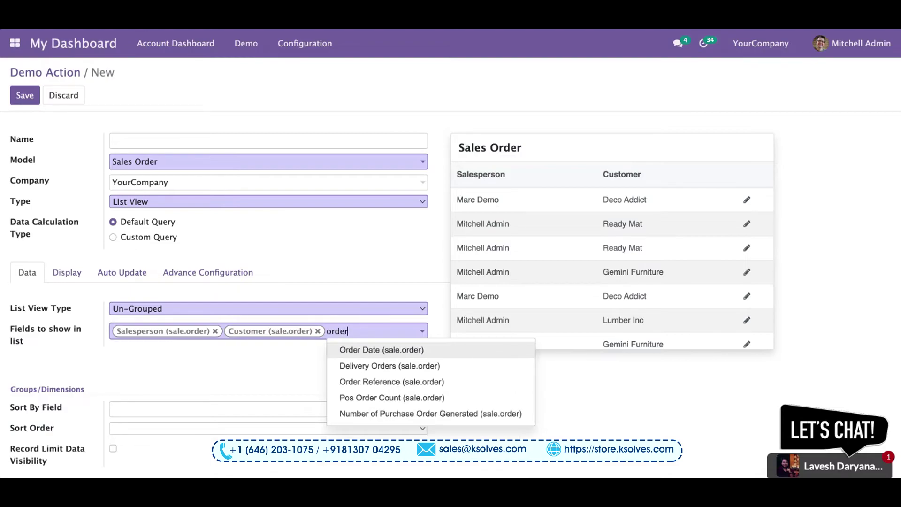
key(Escape)
key(Return)
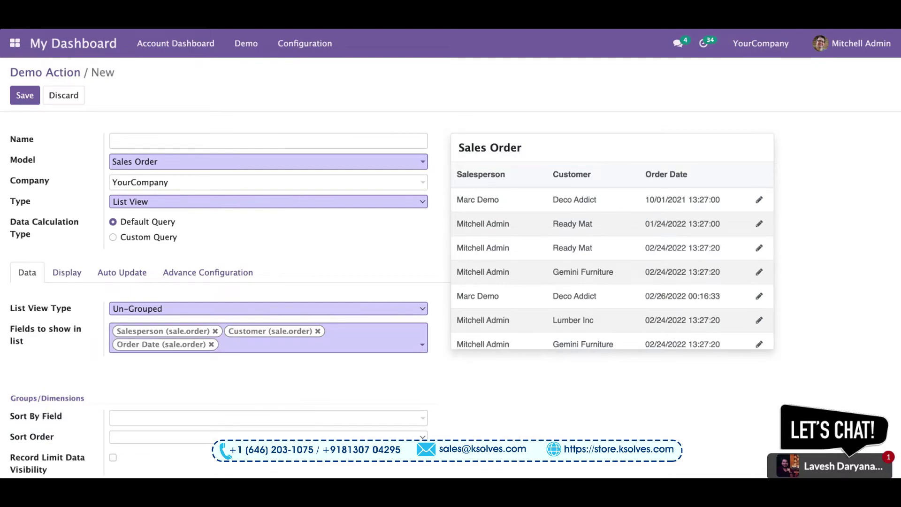
text(amount)
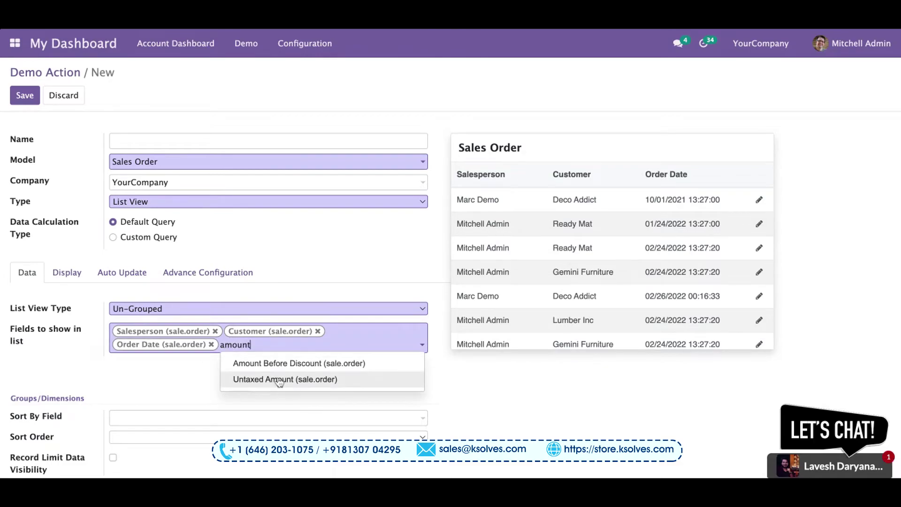
click(310, 362)
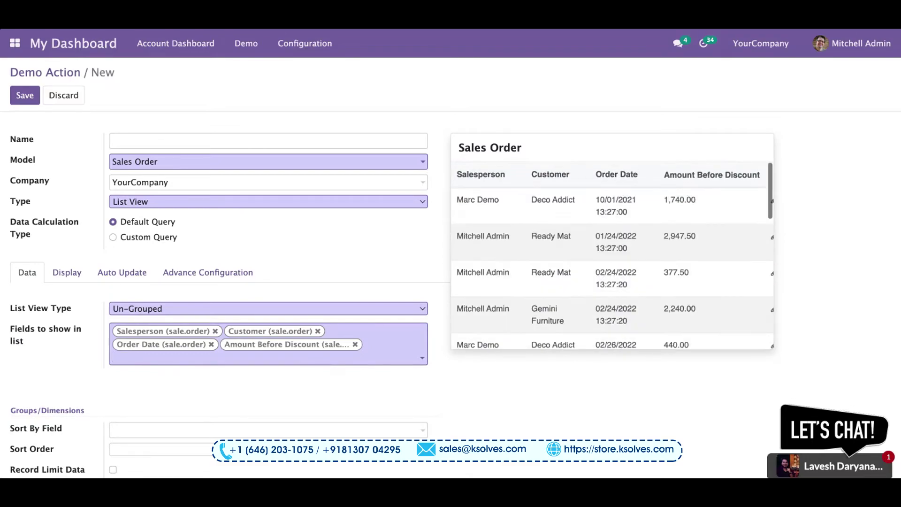
Leave the record limit off and save the Sales Order list item
scroll(610, 222, down, 5)
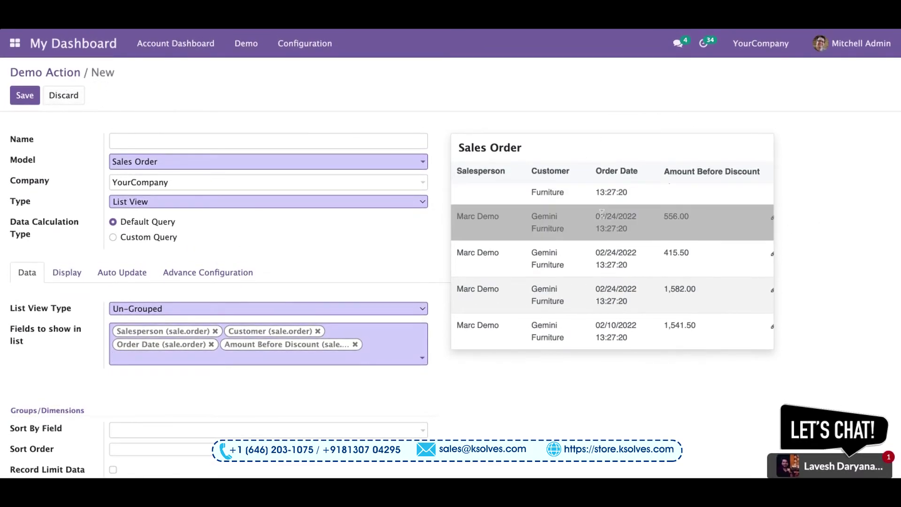
scroll(601, 213, up, 6)
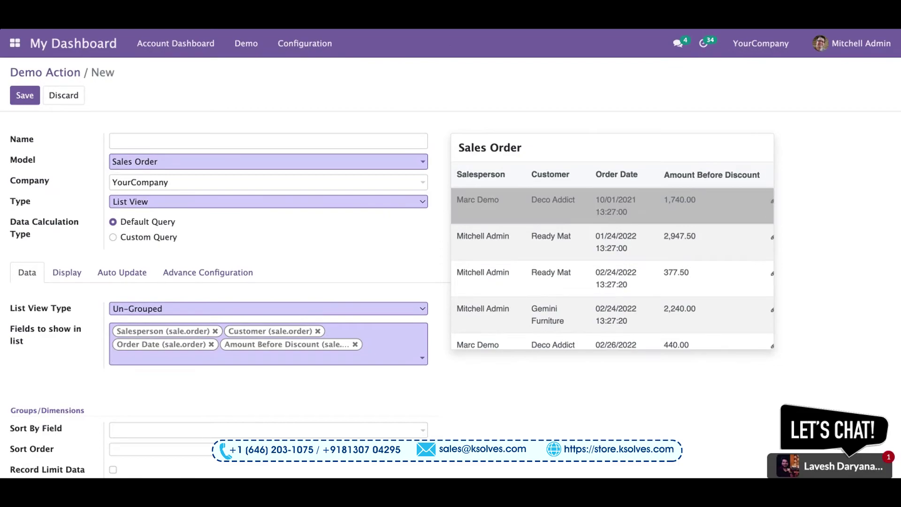
scroll(438, 375, down, 3)
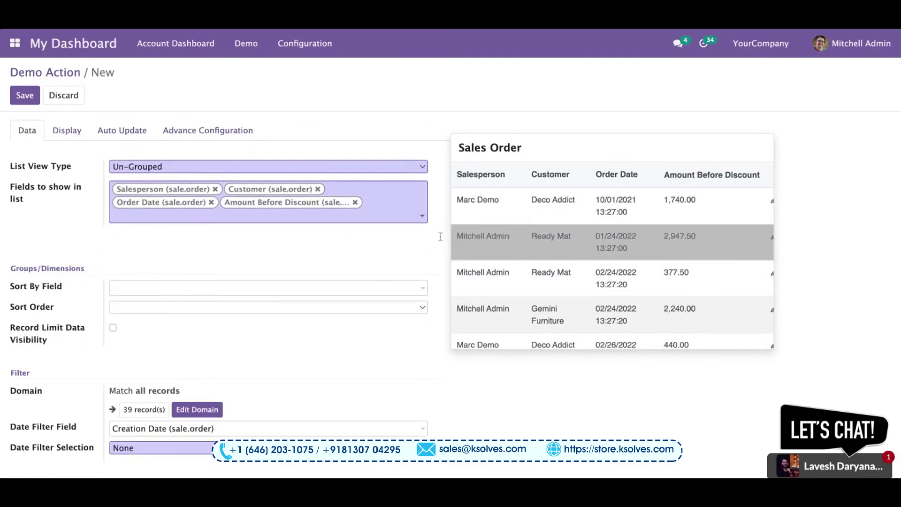
click(113, 328)
click(113, 328)
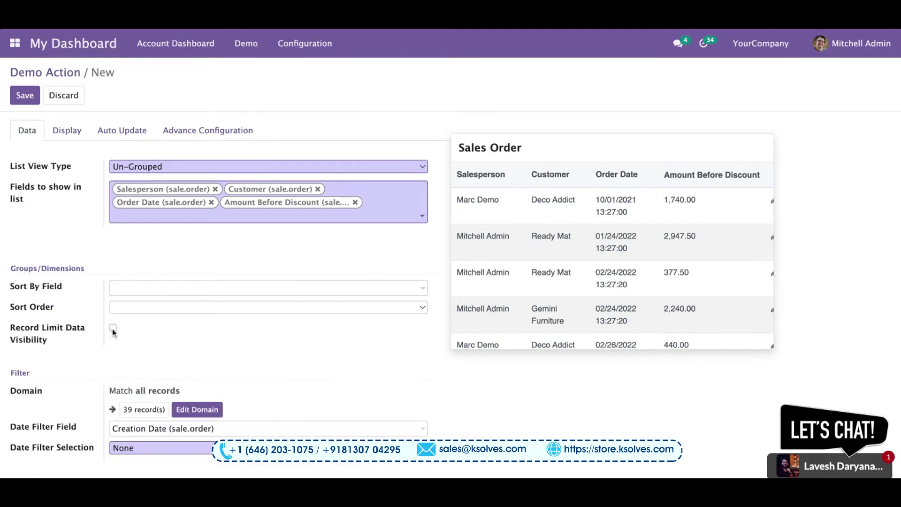
click(31, 90)
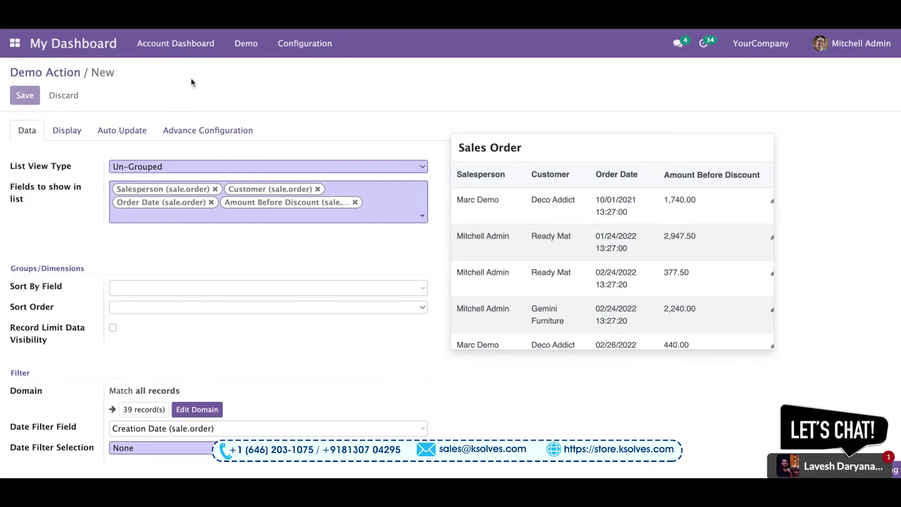
Open the Demo dashboard and scroll down to view the new charts and Sales Order list
click(244, 43)
click(258, 60)
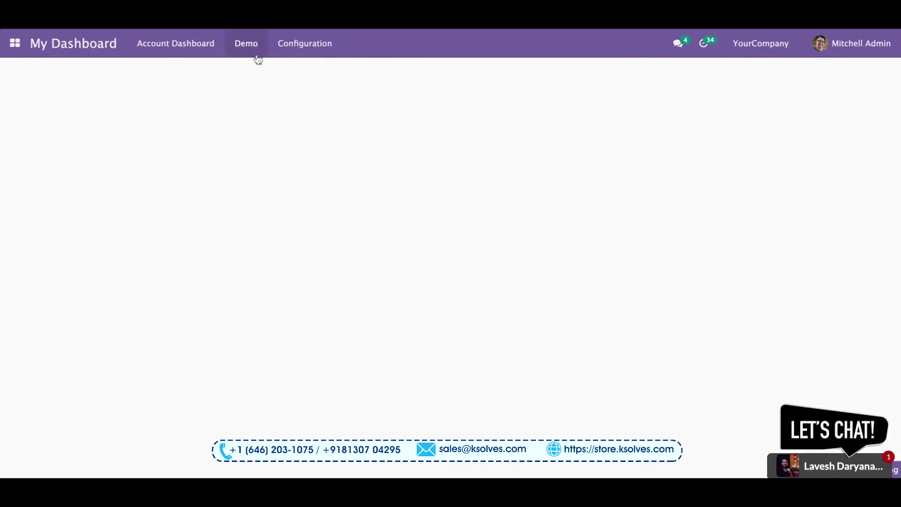
scroll(342, 264, down, 5)
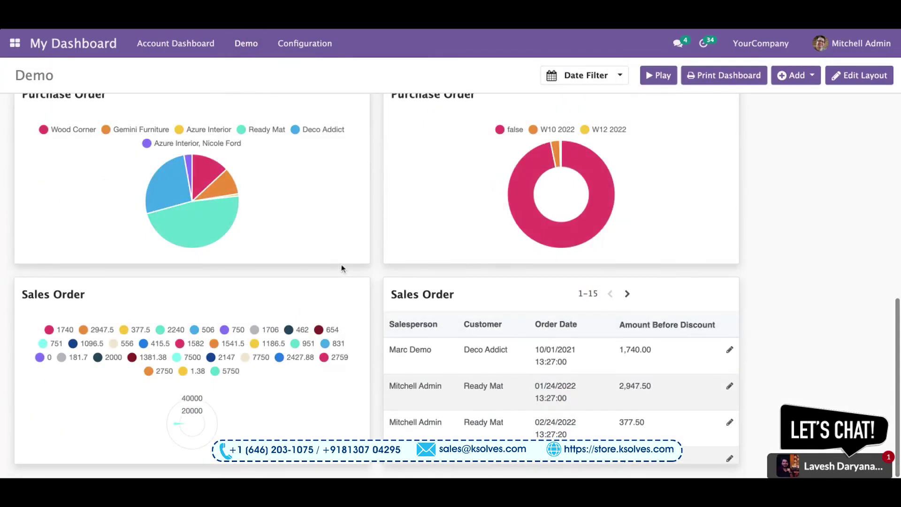
scroll(339, 244, down, 5)
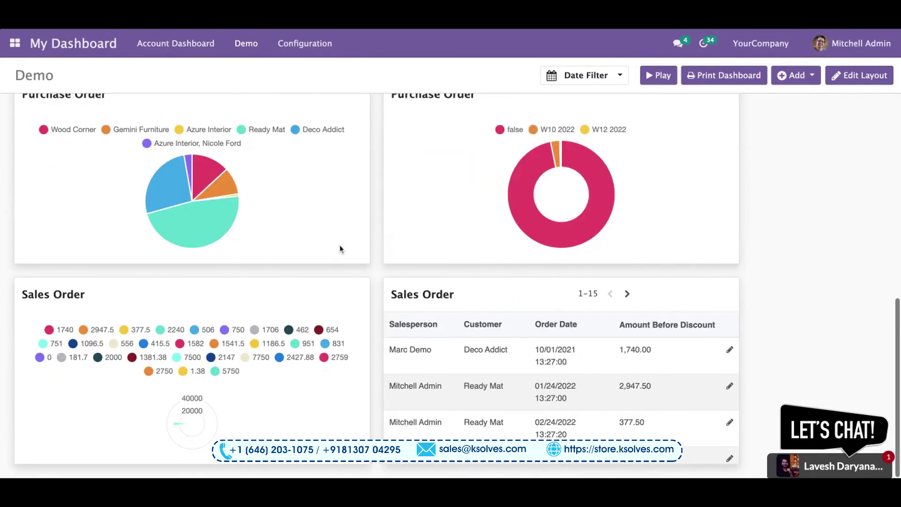